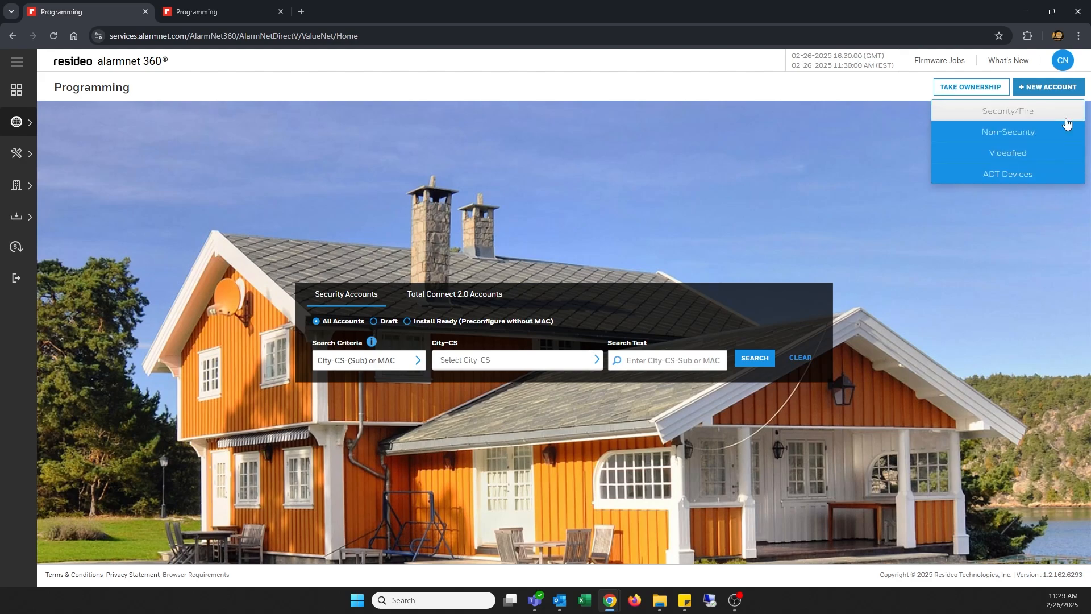
Start a Security/Fire account by pasting the panel's MAC address and CRC code.
click(1066, 114)
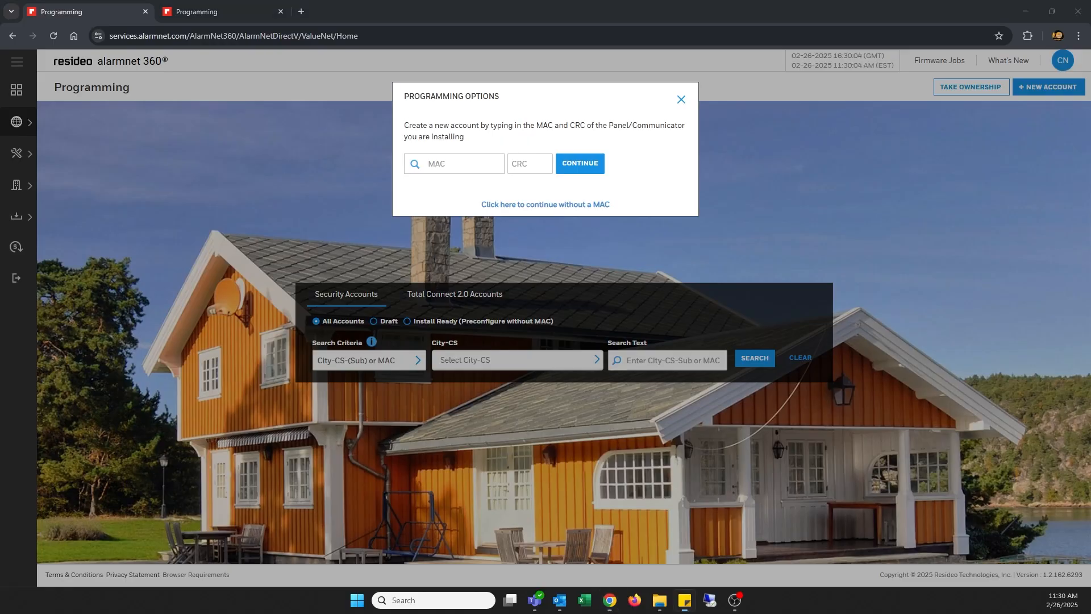
click(455, 164)
text(5CFCE1314C7D)
click(530, 164)
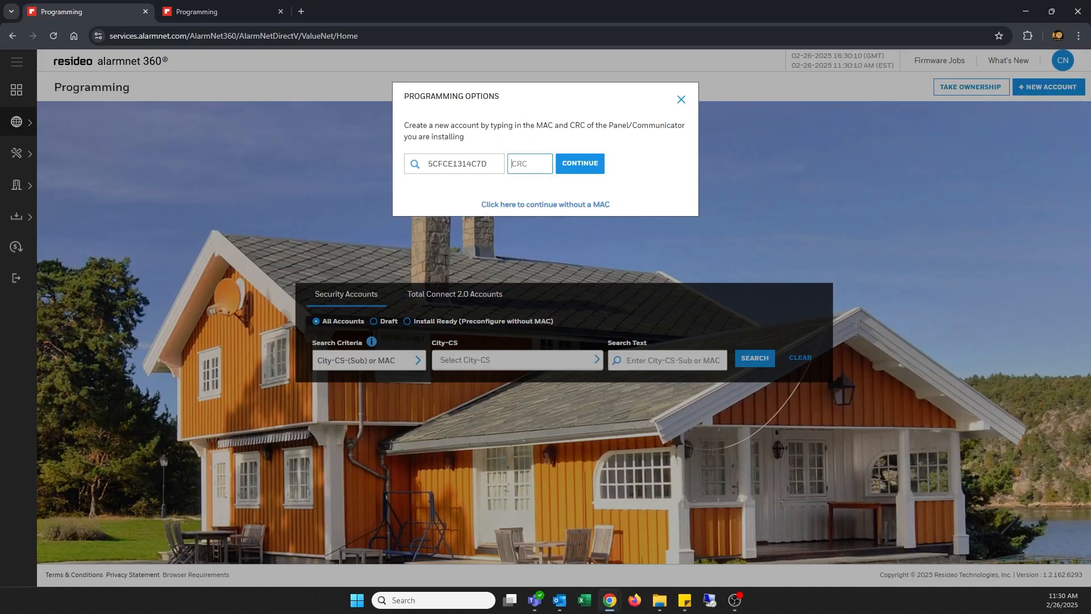
key(alt+Tab)
click(515, 163)
text(342D)
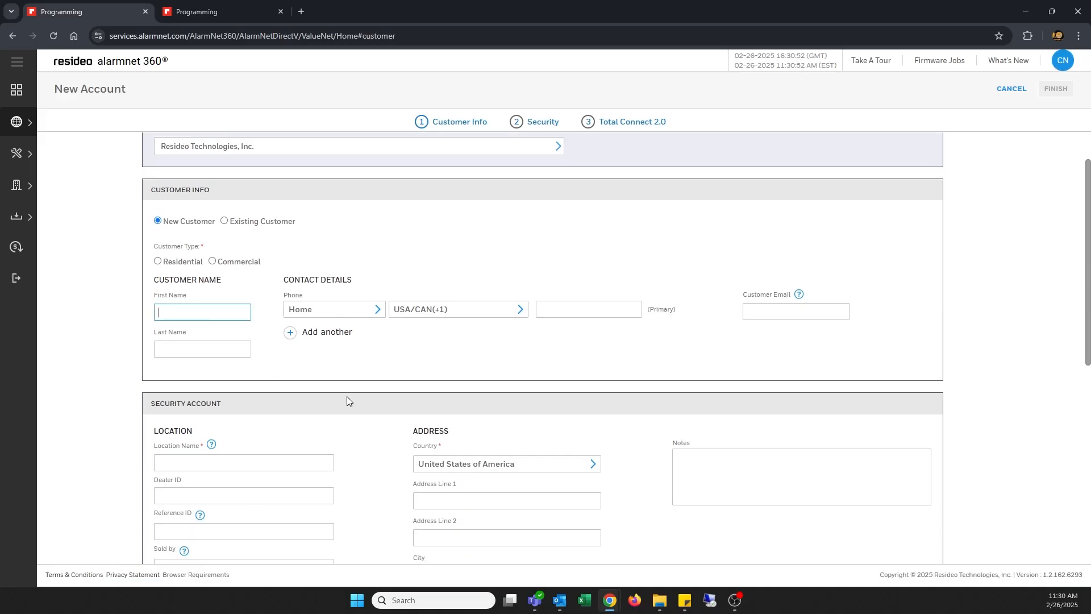
Enter the customer's first name, last name and phone number.
text(Resideo)
key(Tab)
text(Academy)
click(602, 307)
Paste the customer's e-mail address and name the location 'Louisville Studio'.
click(783, 310)
key(alt+Tab)
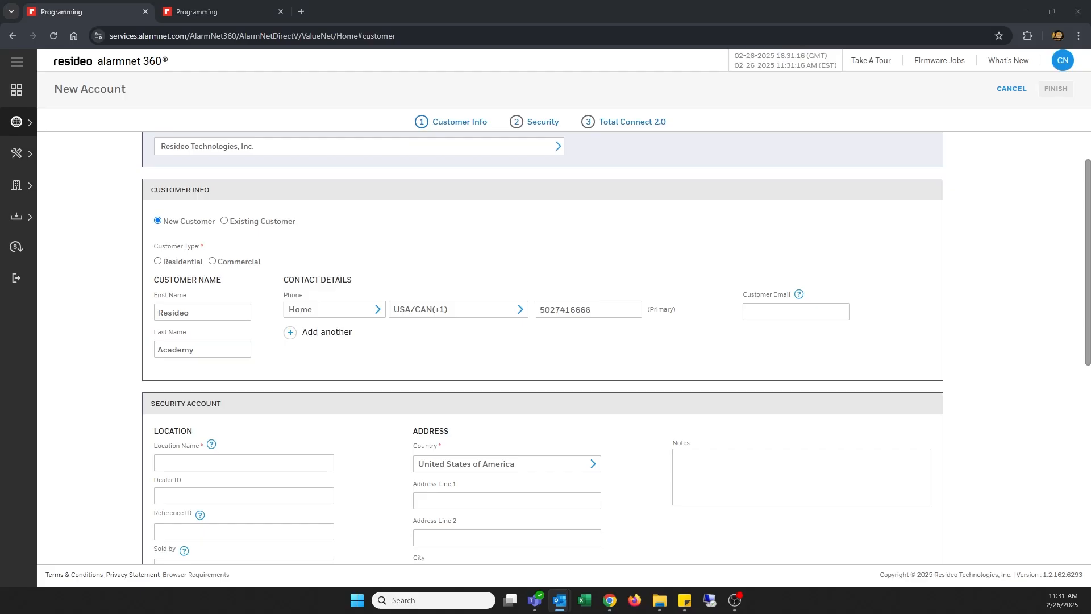
click(780, 312)
key(ctrl+v)
scroll(546, 367, down, 2)
click(204, 344)
text(Louis)
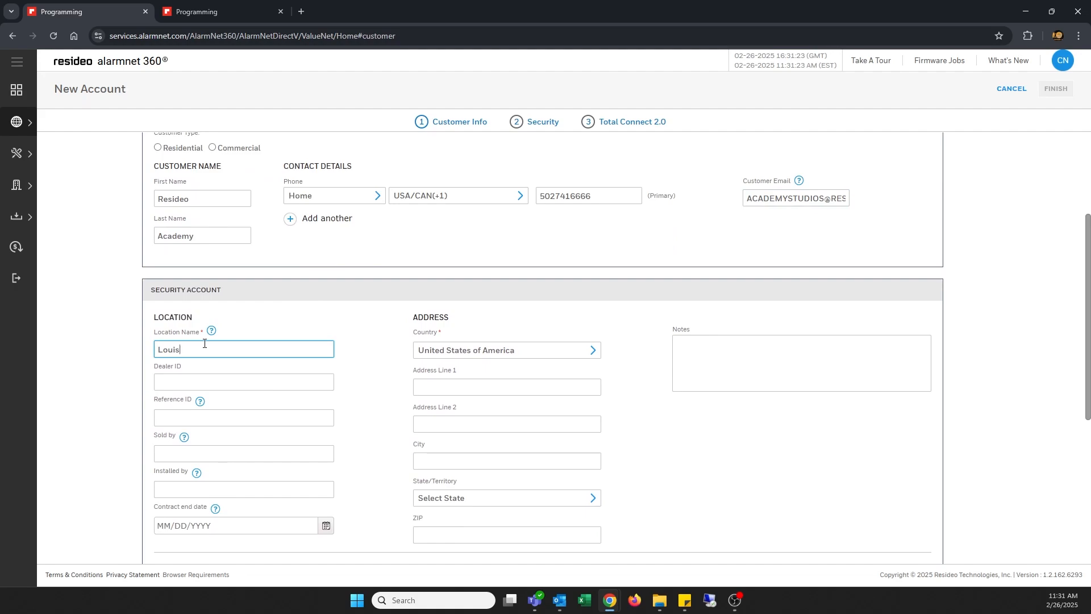
text(ville Studio)
scroll(216, 358, down, 3)
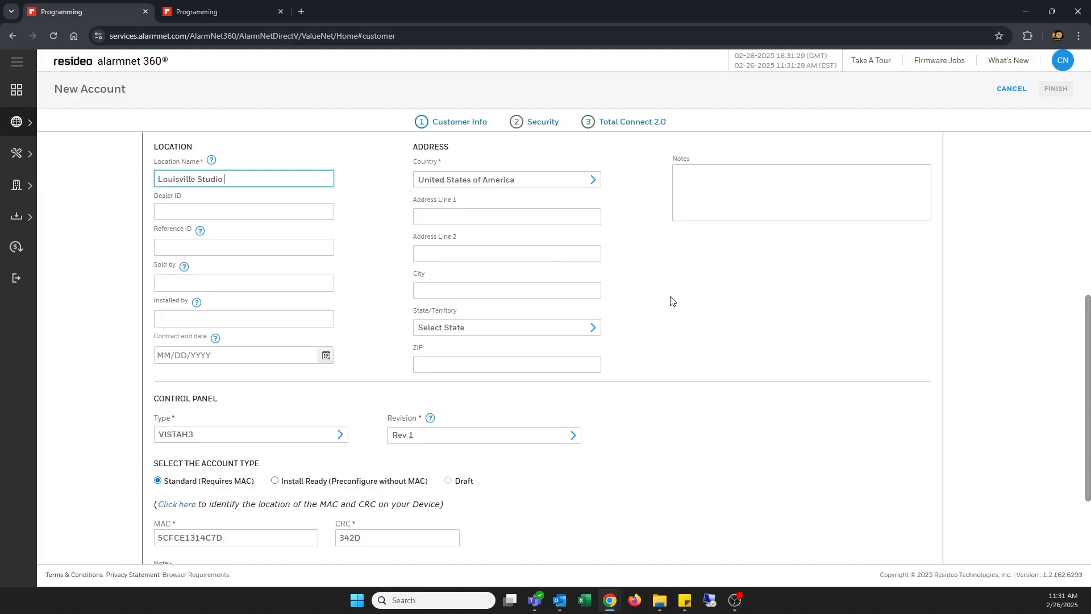
scroll(660, 315, down, 1)
scroll(660, 315, down, 2)
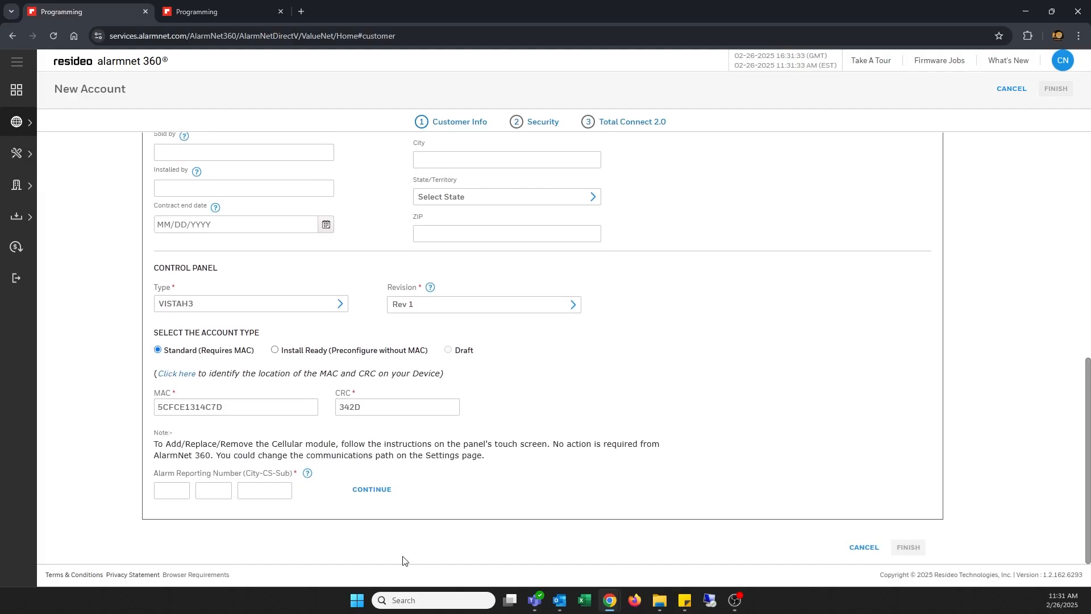
Enter the alarm reporting number's city, central station and subscriber codes, then verify the VISTAH3 communicator.
click(169, 491)
text(89)
key(Tab)
text(0)
click(213, 491)
text(09)
key(Tab)
text(3000)
click(370, 490)
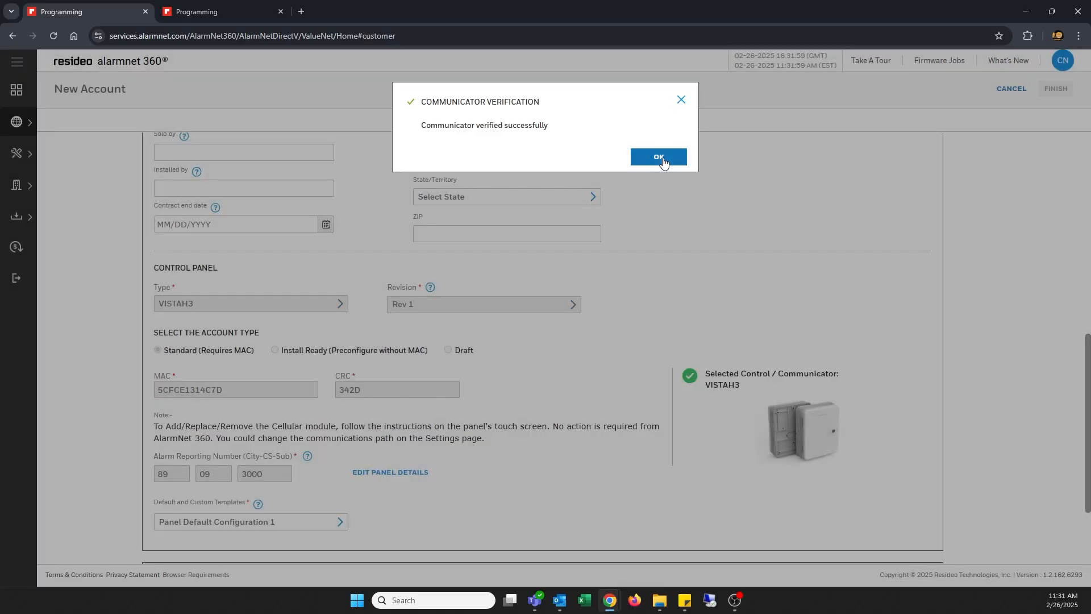
click(663, 161)
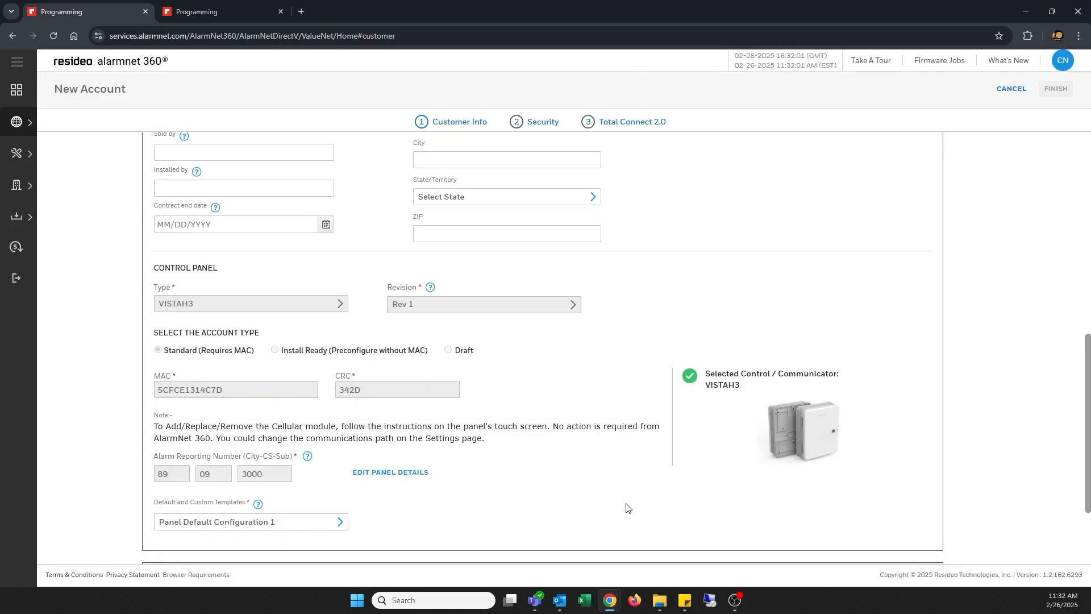
Keep Panel Default Configuration 1 as the account's configuration template.
scroll(569, 486, down, 2)
click(337, 410)
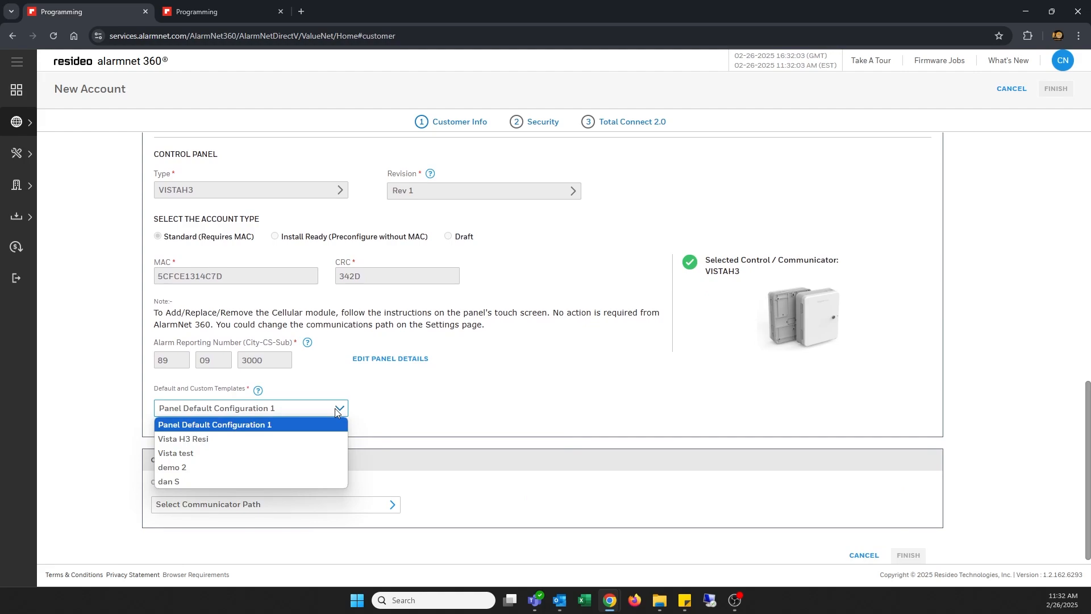
click(336, 408)
Set the communication path to WiFi and Cellular and bring up the package choices.
click(387, 511)
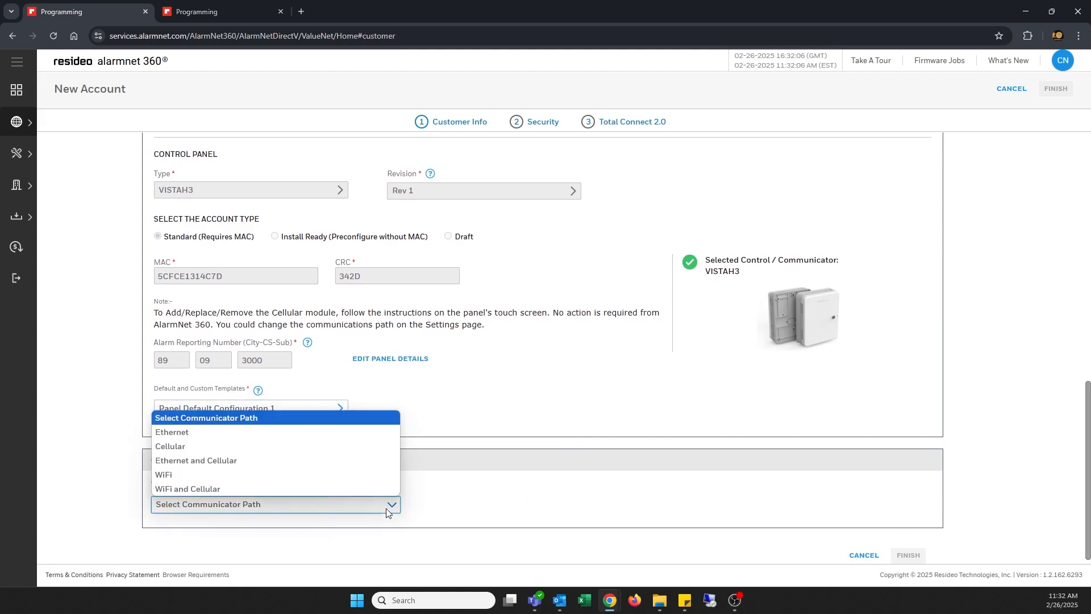
key(Escape)
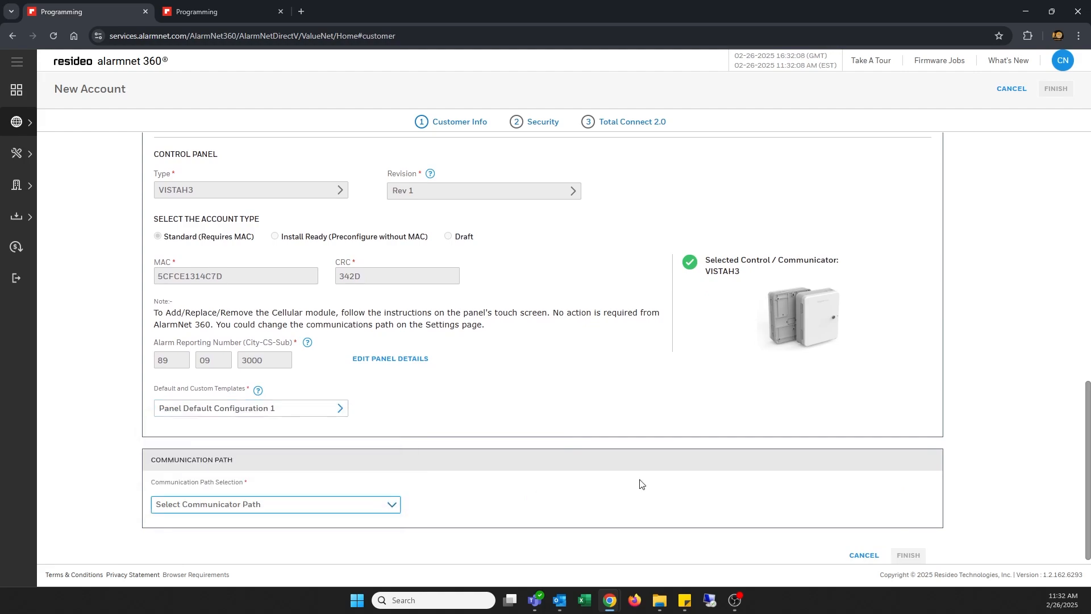
scroll(887, 530, down, 1)
scroll(891, 509, down, 2)
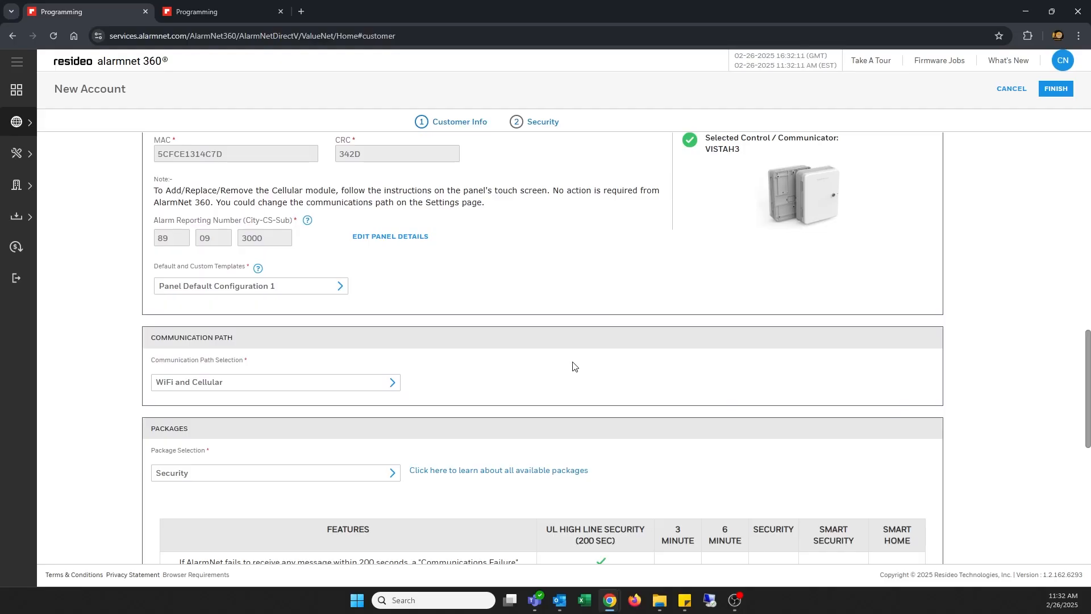
scroll(573, 362, down, 3)
scroll(573, 363, down, 2)
scroll(573, 366, down, 1)
scroll(573, 366, up, 1)
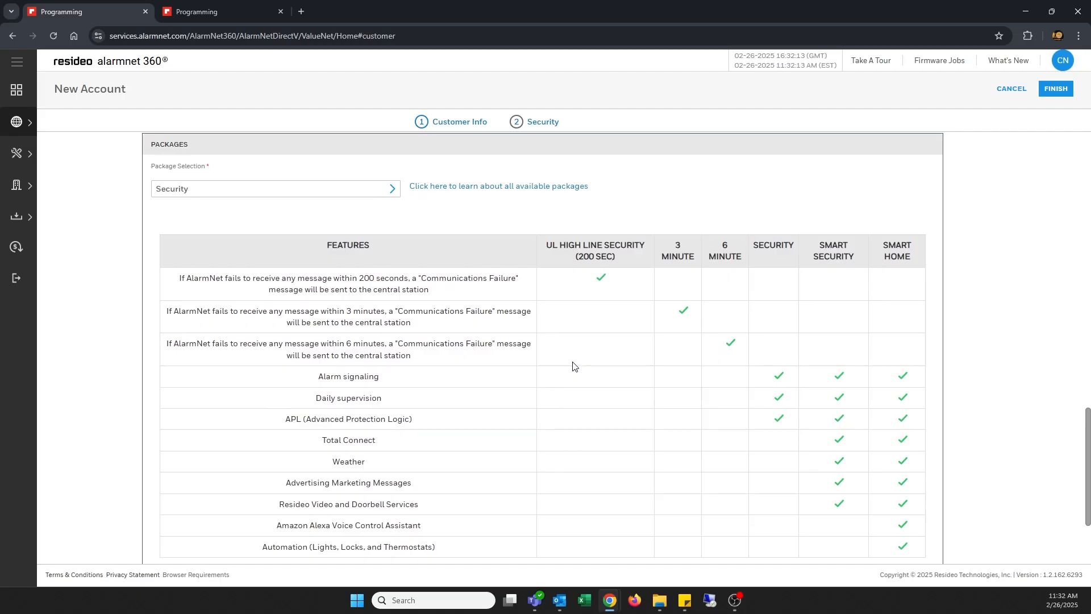
Choose the Smart Home package and the VX Series 12 Device 30 Day Storage video plan.
click(284, 191)
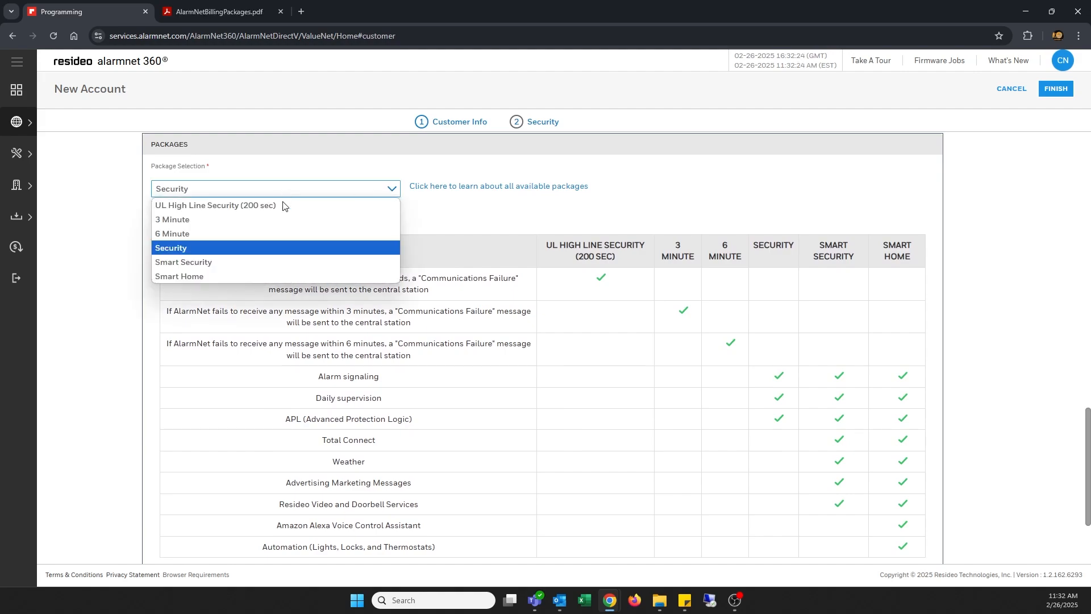
click(277, 277)
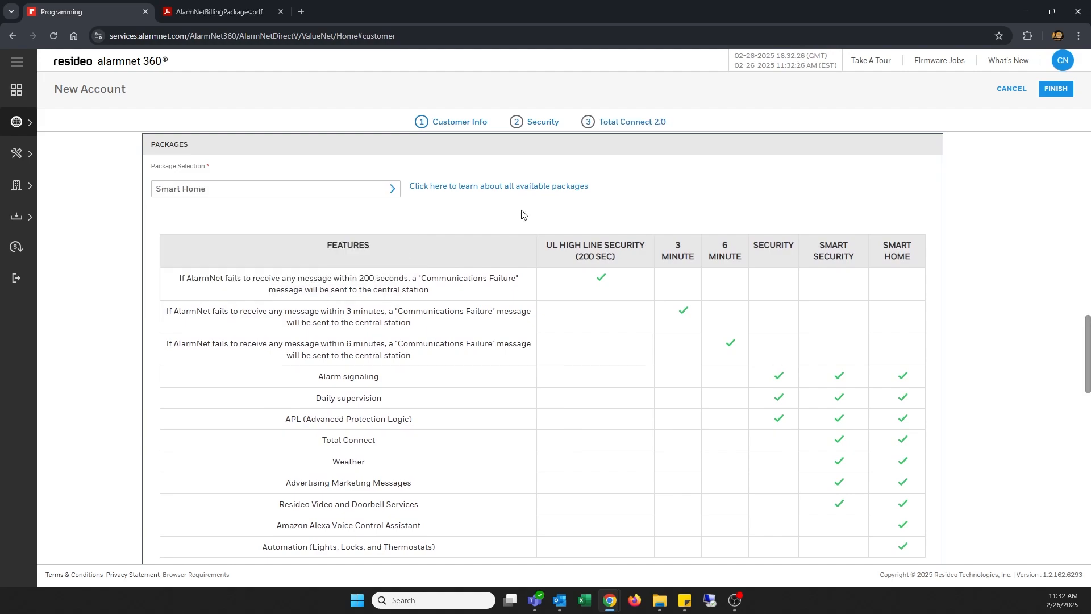
scroll(654, 198, down, 6)
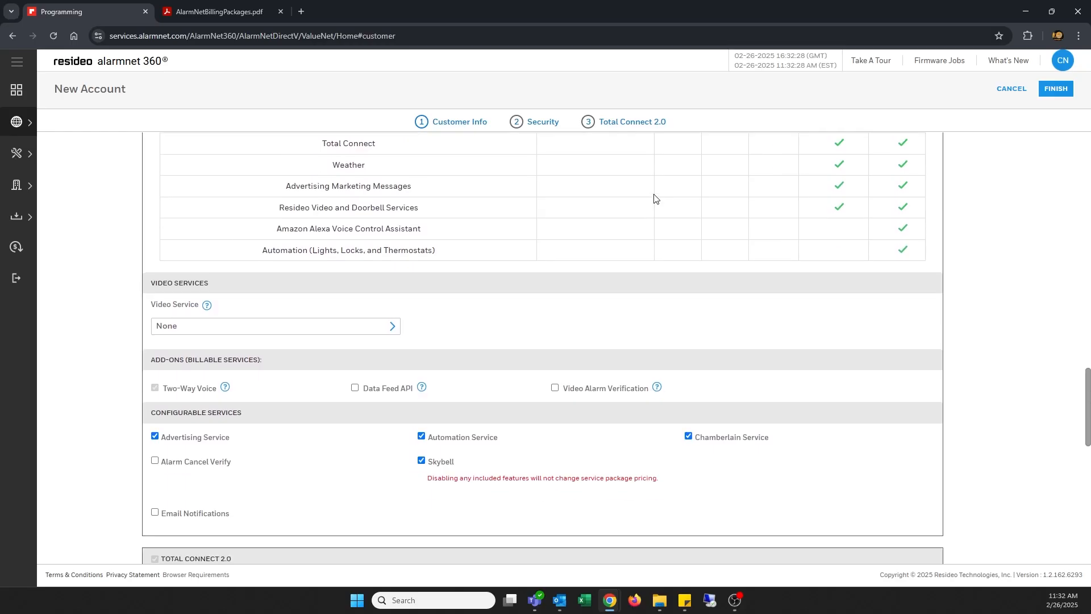
click(321, 283)
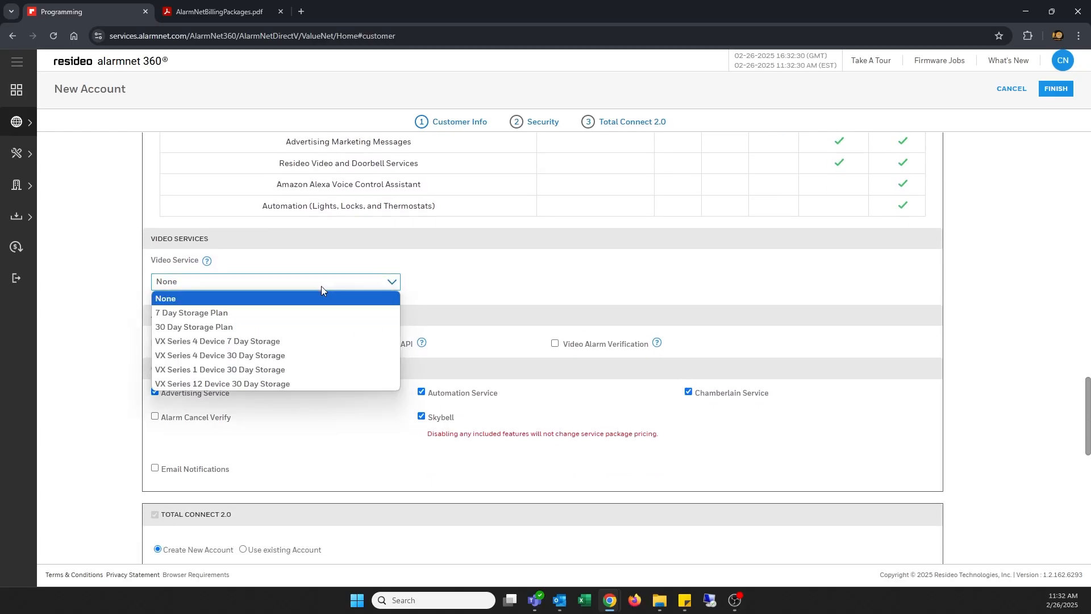
click(322, 385)
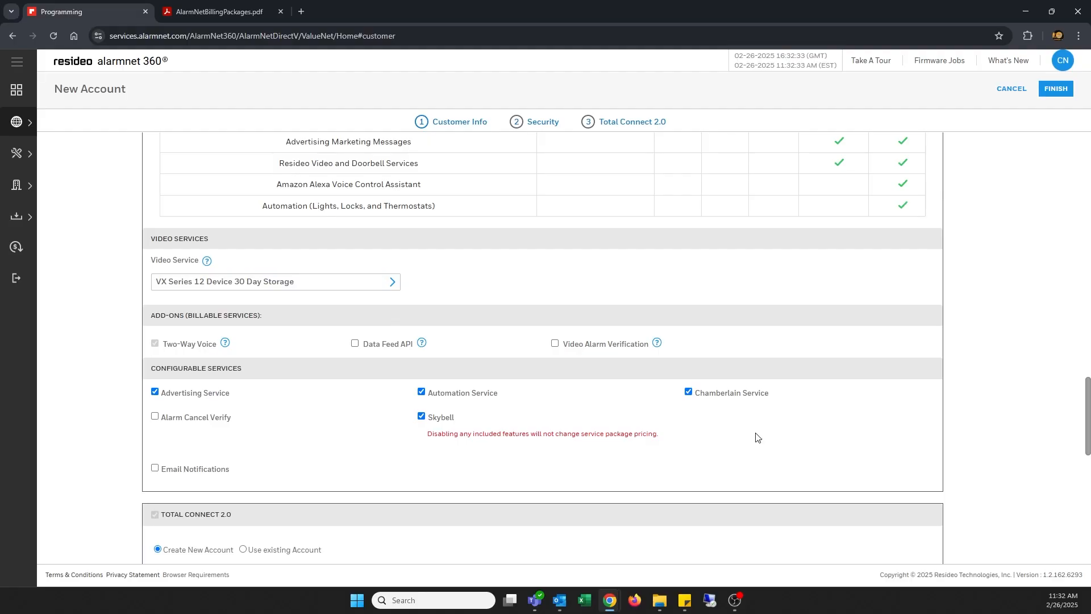
Fill in the Total Connect account name, master user name, panel master code and location zip.
scroll(757, 439, down, 1)
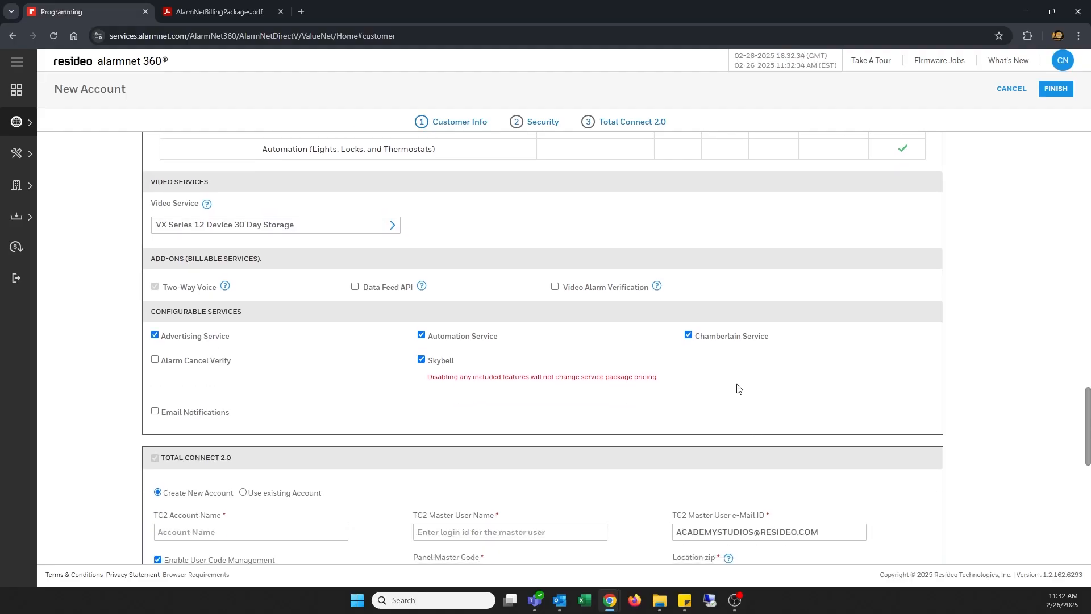
scroll(687, 307, down, 4)
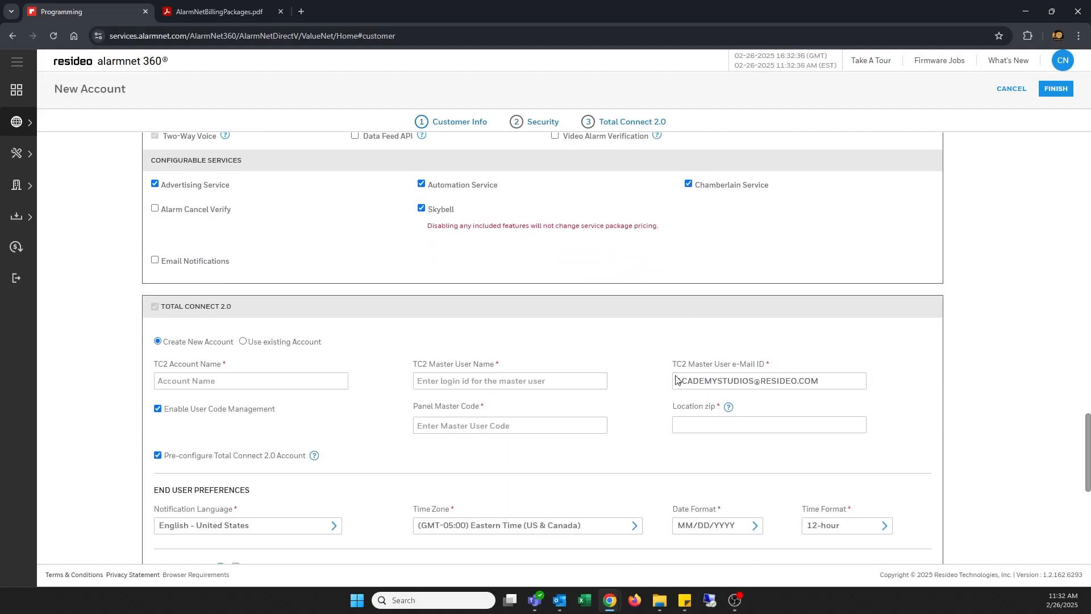
click(259, 305)
text(aca)
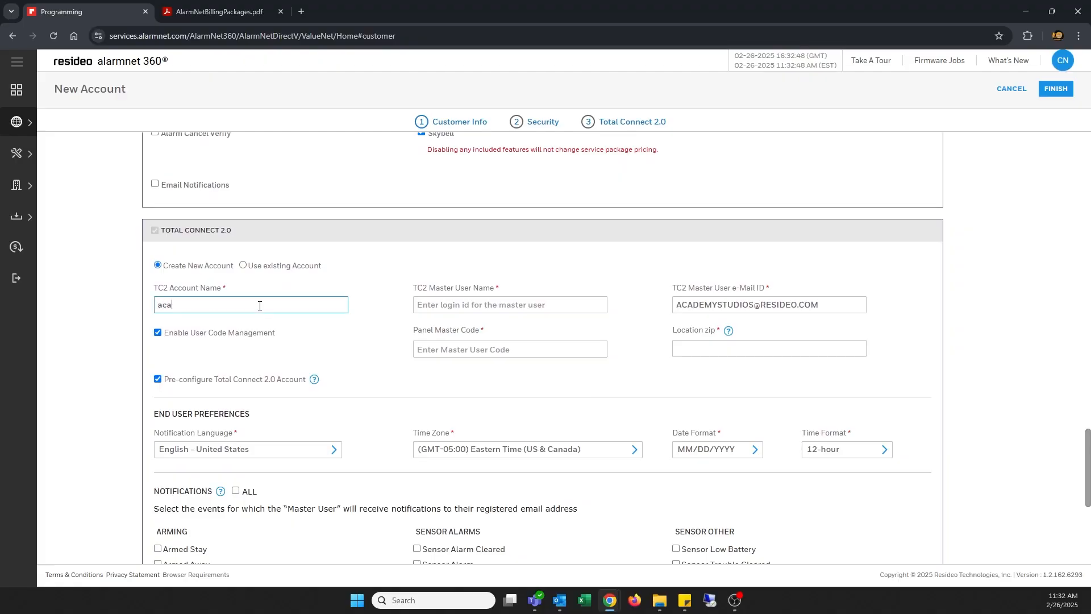
text(demystudios)
click(444, 305)
text(academystudio)
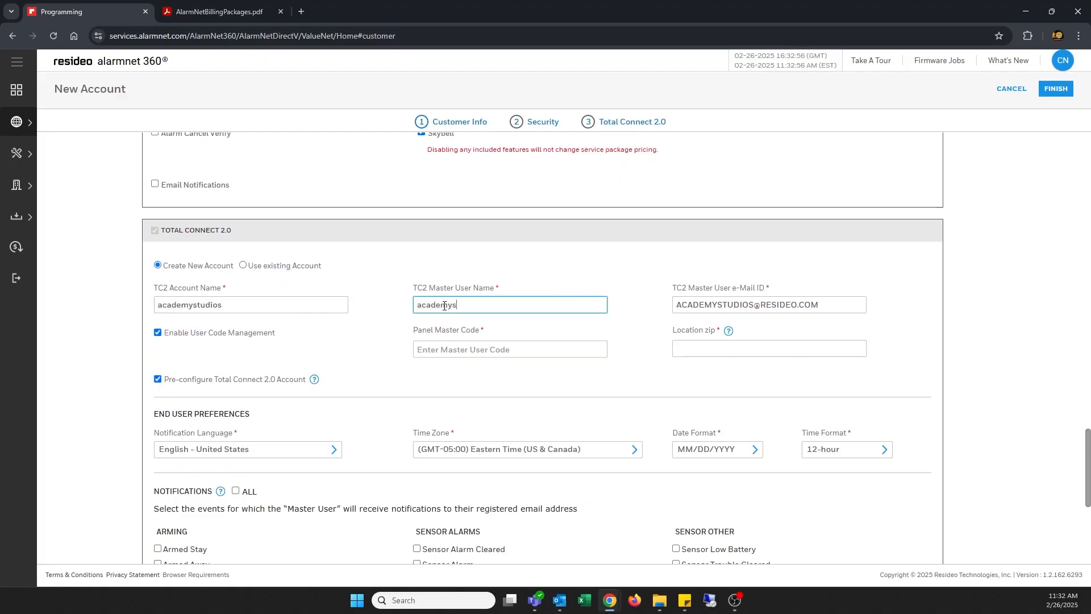
text(s)
click(491, 346)
text(1234)
click(712, 345)
text(40299)
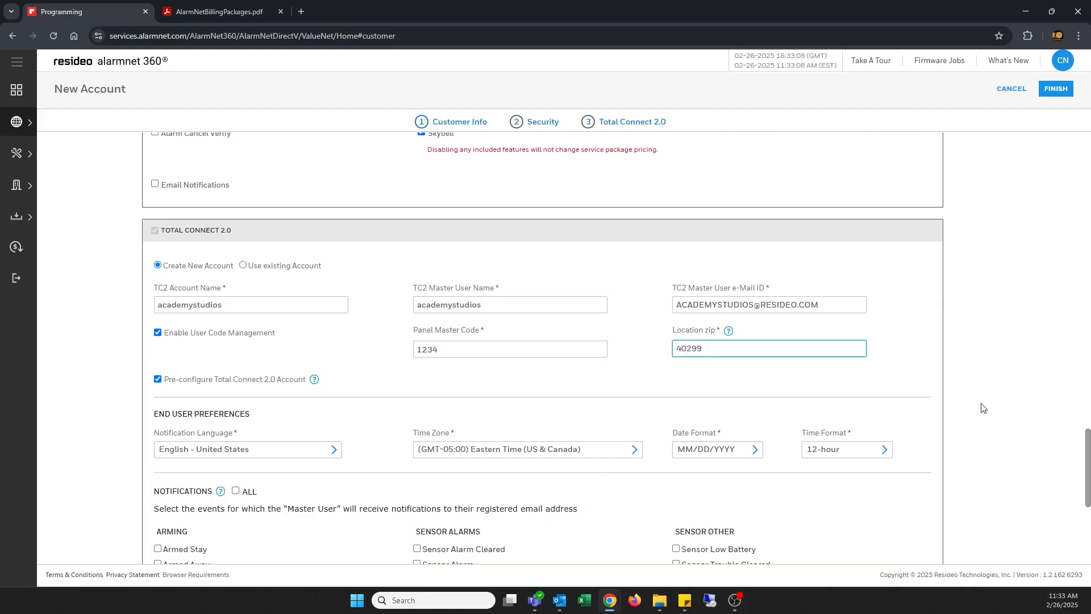
Enable Armed Stay, Armed Away, Sensor Alarm and Sensor Trouble notifications.
scroll(943, 406, down, 2)
scroll(943, 406, down, 2)
click(157, 322)
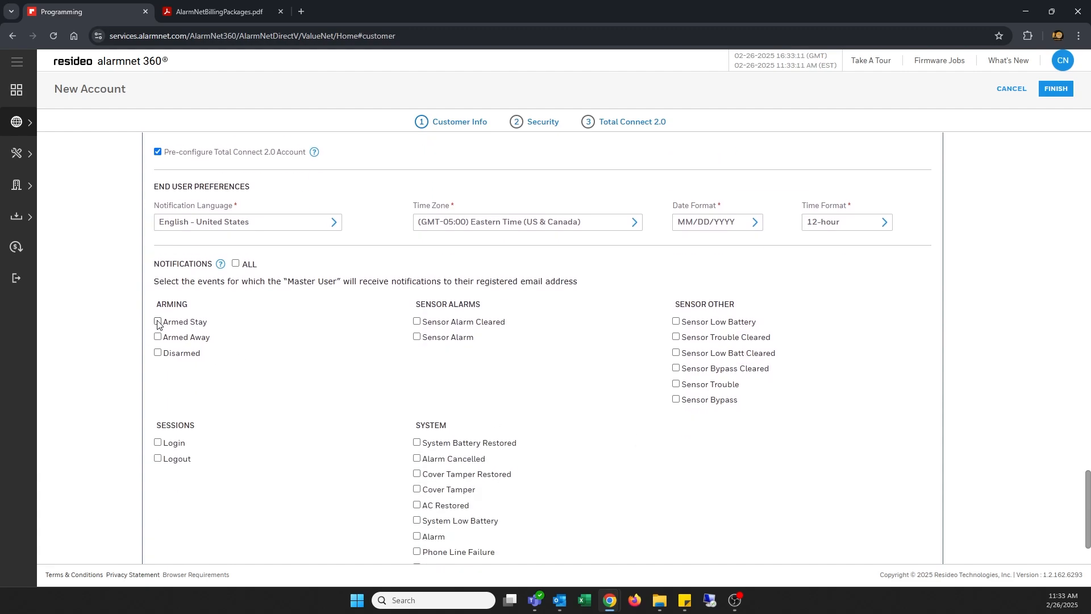
click(157, 337)
click(416, 337)
scroll(611, 357, down, 2)
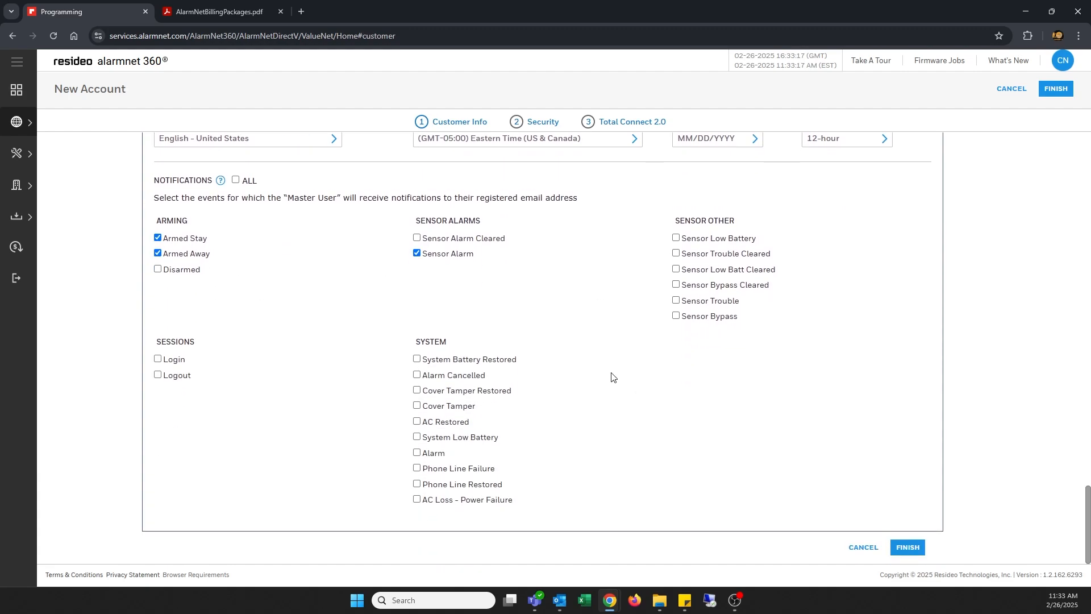
click(676, 300)
scroll(782, 466, up, 3)
scroll(782, 466, down, 3)
Review the account summary, recheck the Security details, then confirm creation of both accounts.
click(909, 549)
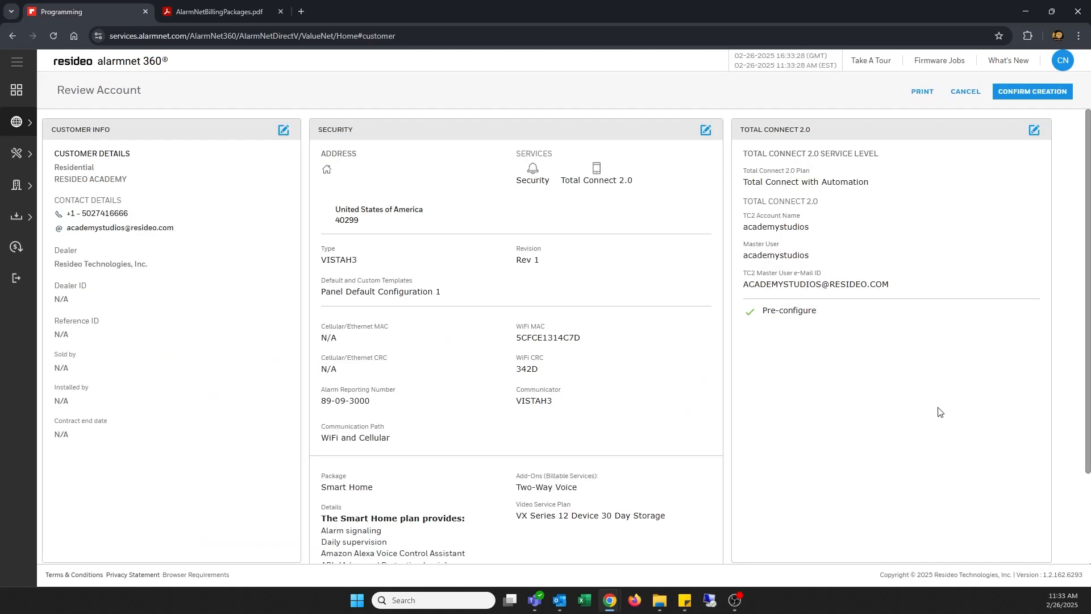
scroll(871, 369, down, 2)
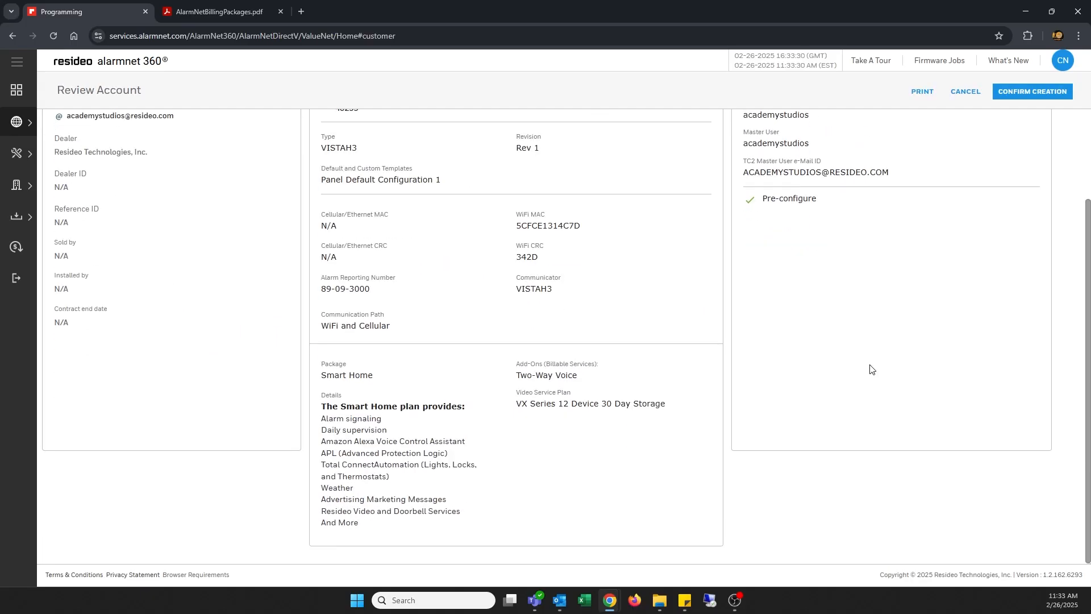
scroll(872, 370, up, 2)
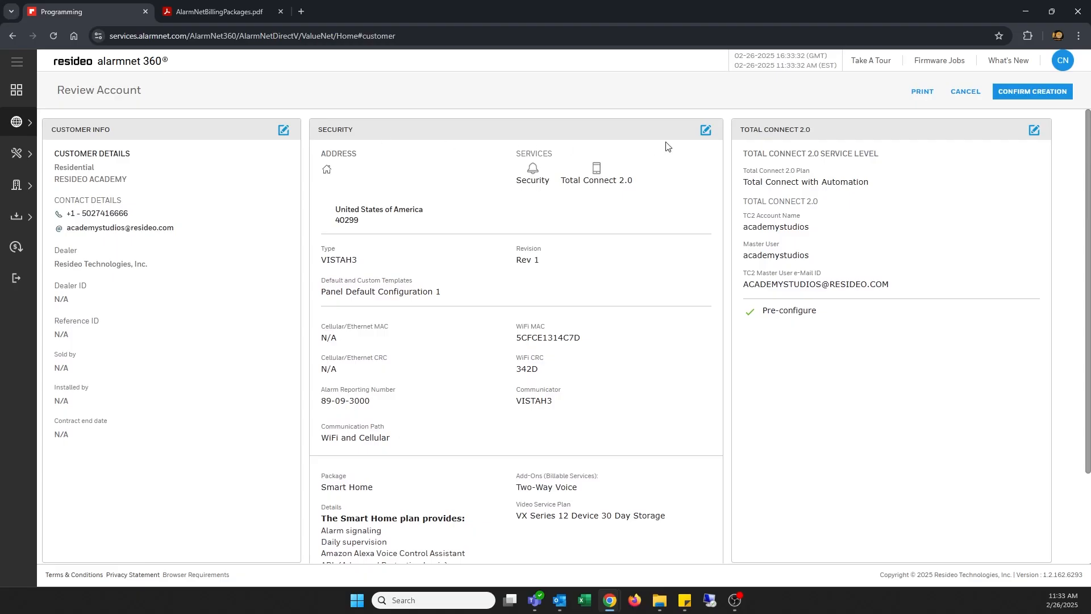
click(706, 130)
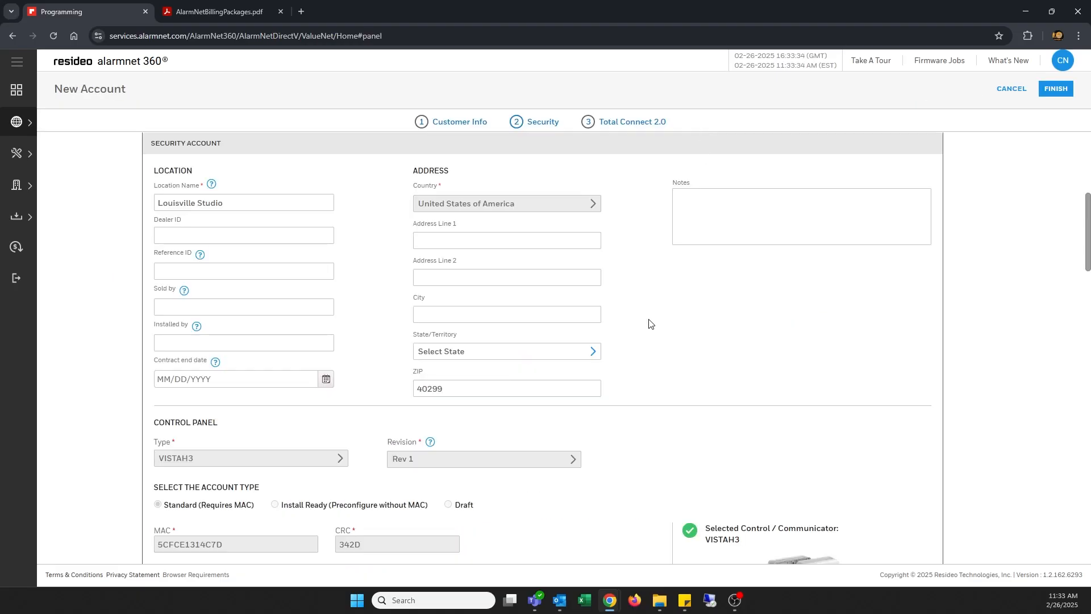
scroll(650, 324, down, 15)
scroll(651, 324, down, 20)
click(908, 548)
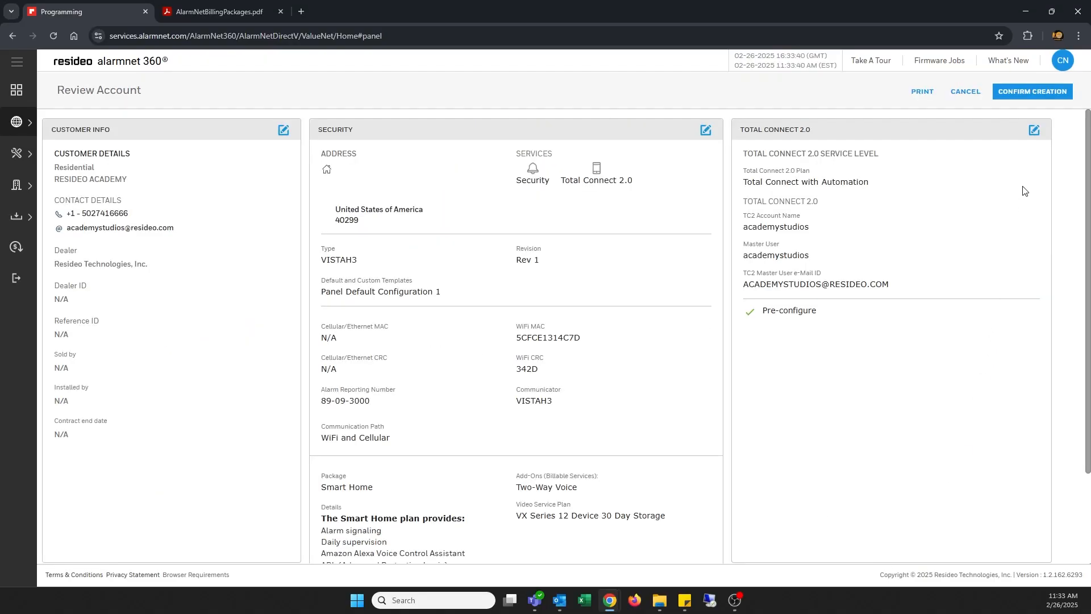
click(1023, 92)
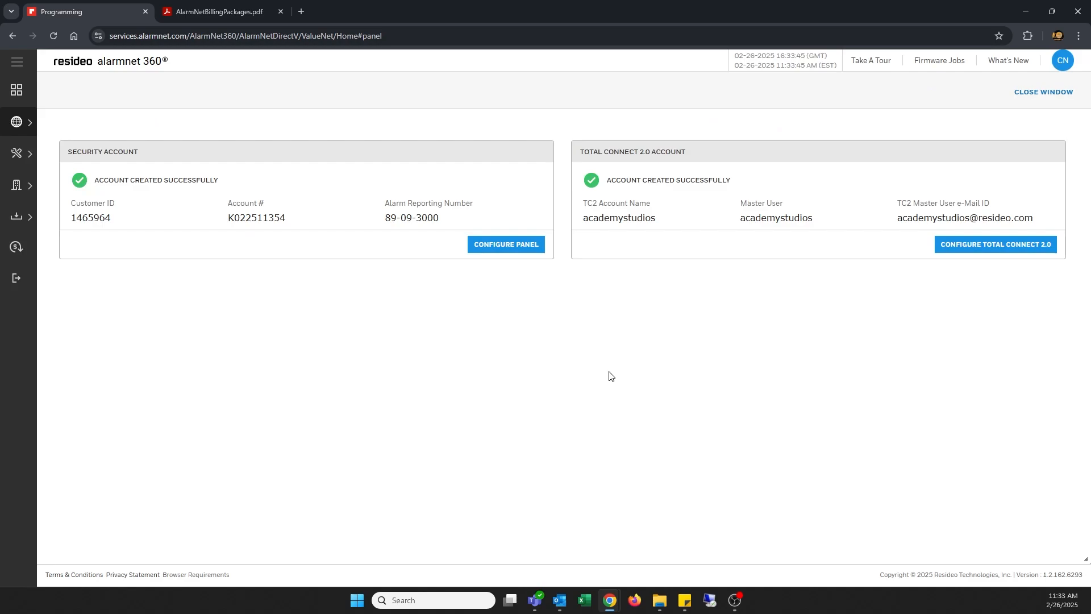
Register the Louisville Studio control panel after acknowledging the inactive account warning.
click(502, 246)
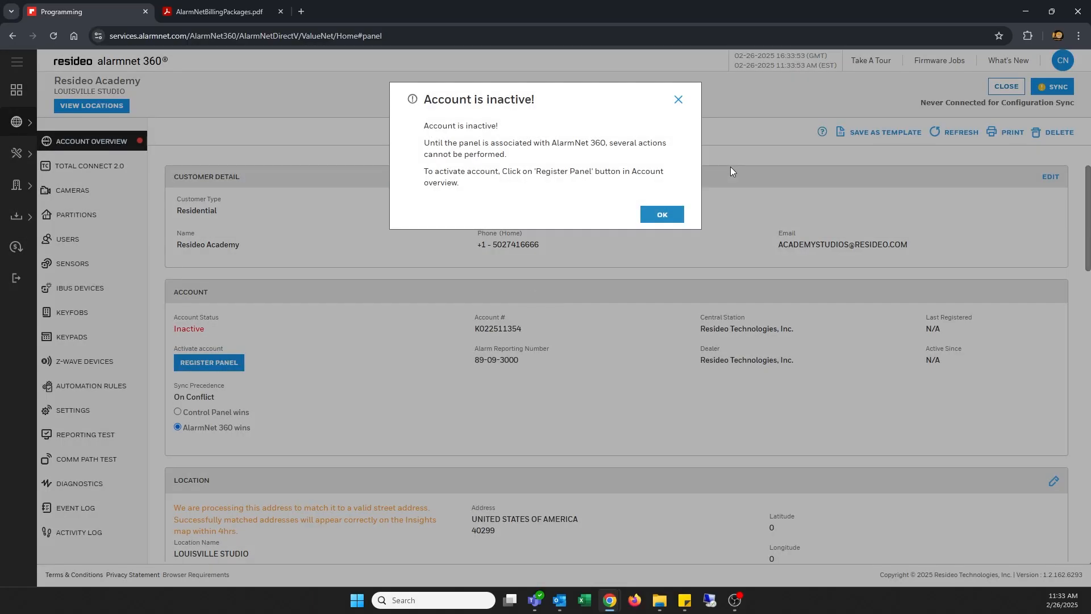
click(675, 215)
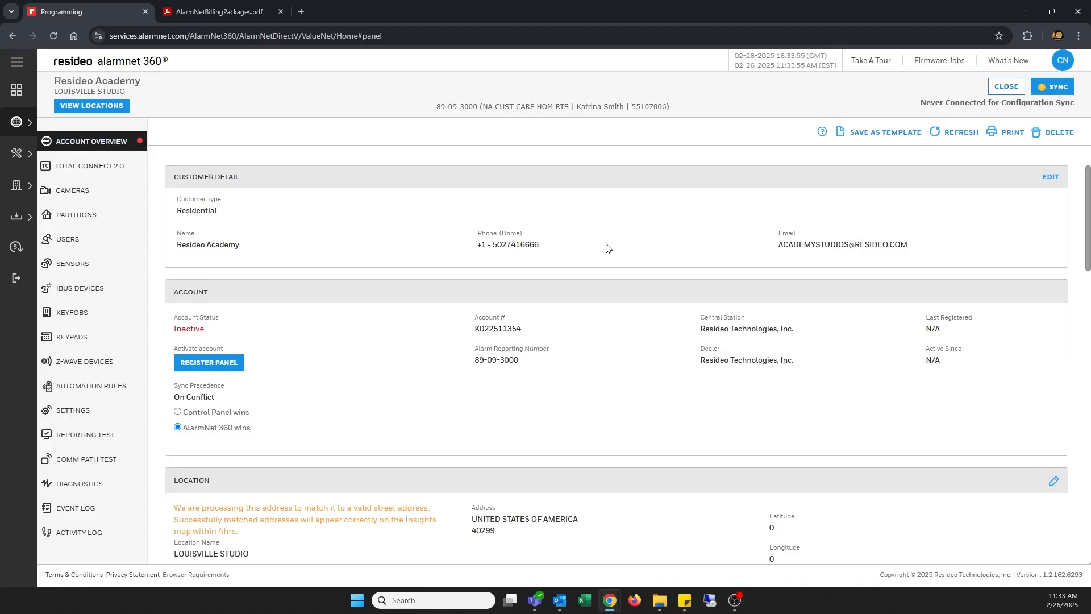
click(209, 370)
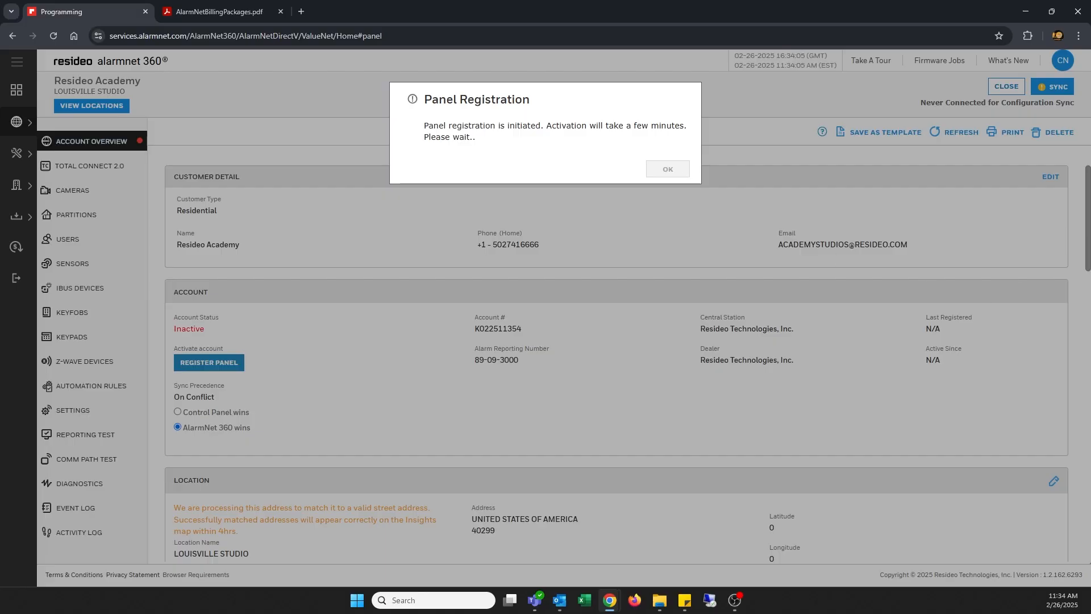
key(alt+Tab)
key(alt+Tab)
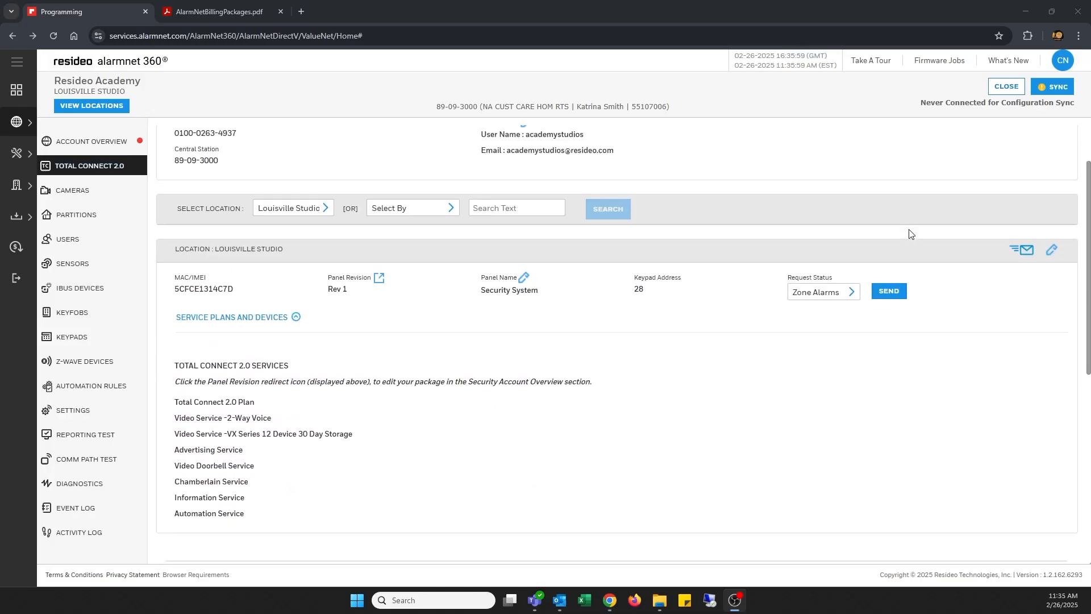
scroll(911, 231, up, 2)
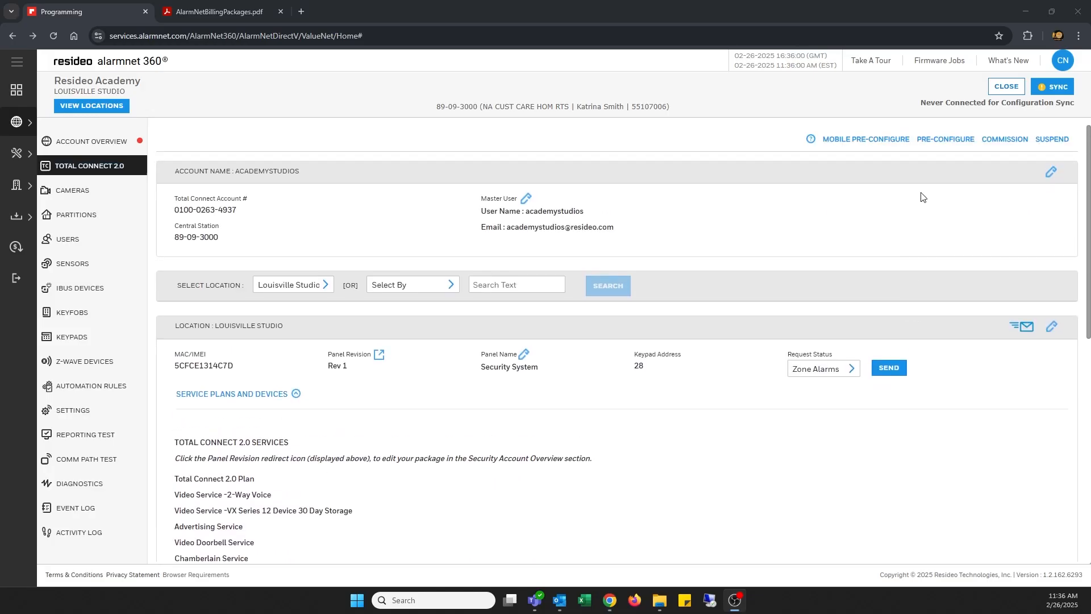
Pre-configure and commission the Total Connect 2.0 account, then return to the Programming search page.
click(948, 139)
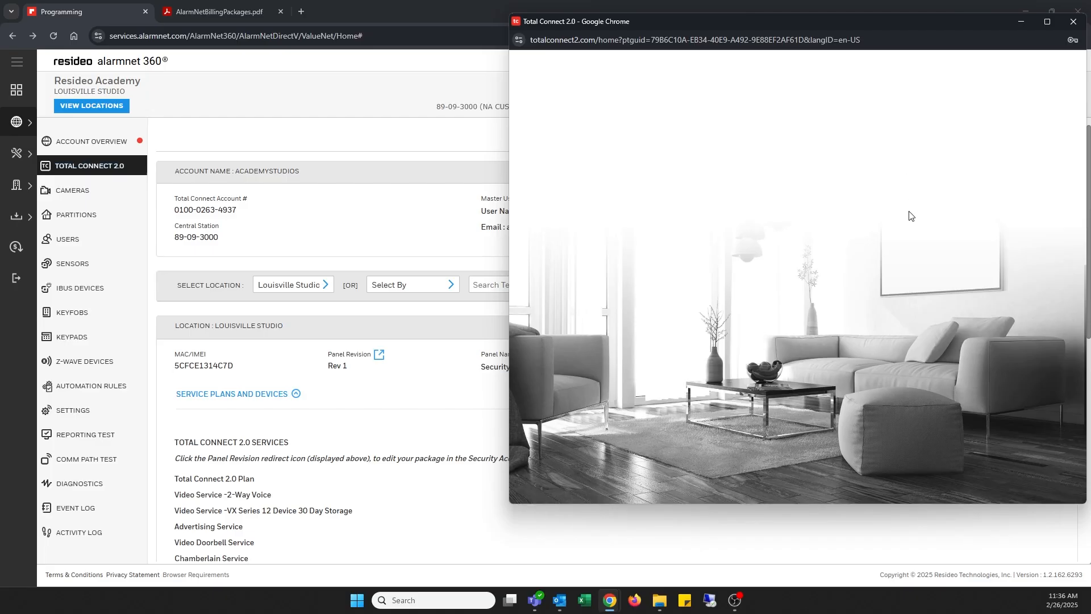
scroll(873, 357, down, 1)
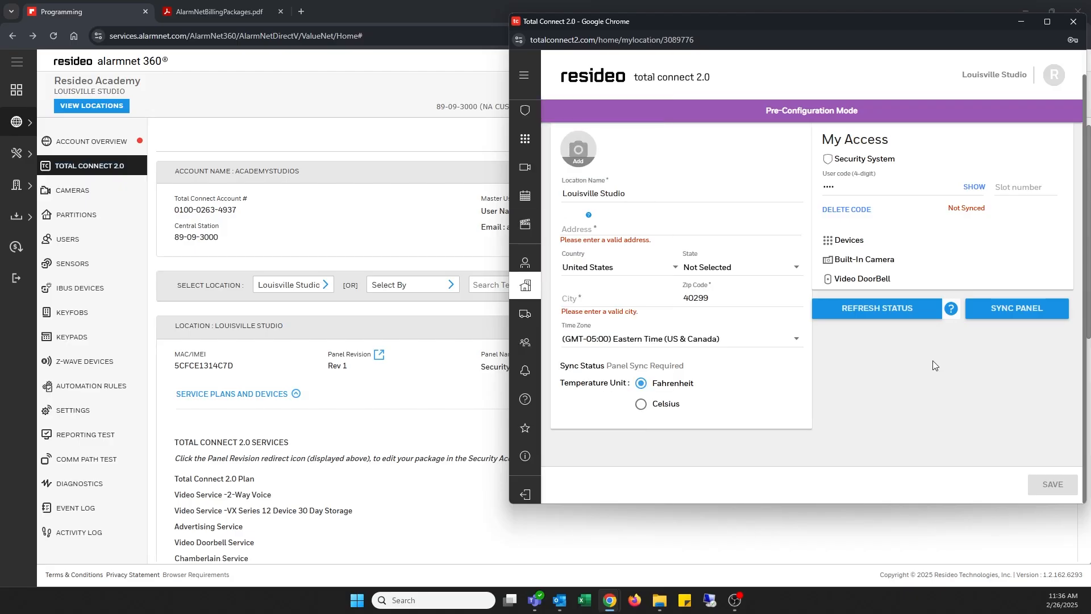
click(1073, 22)
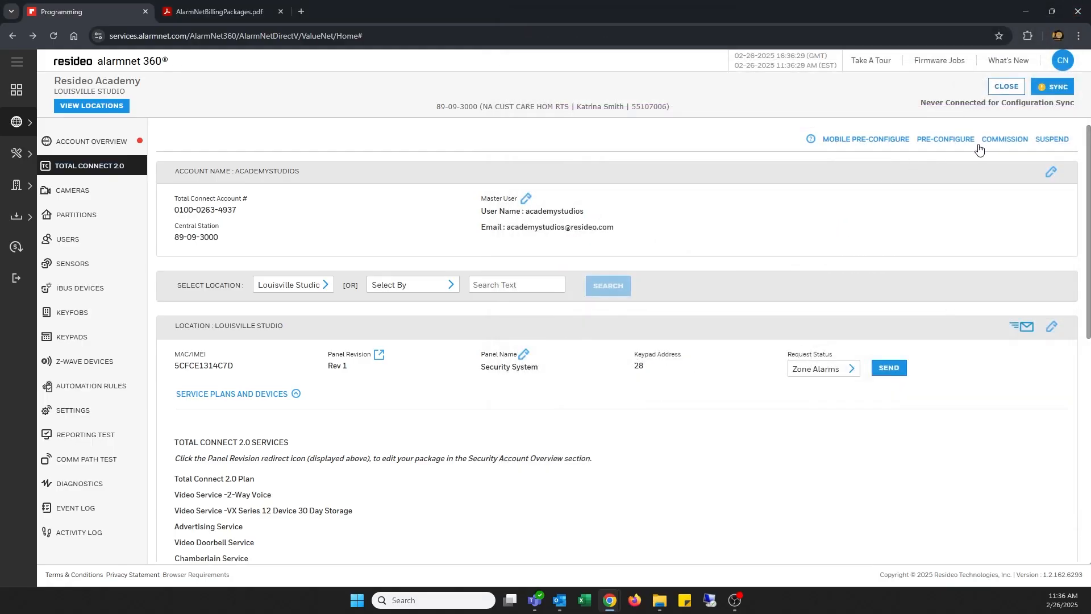
click(1010, 141)
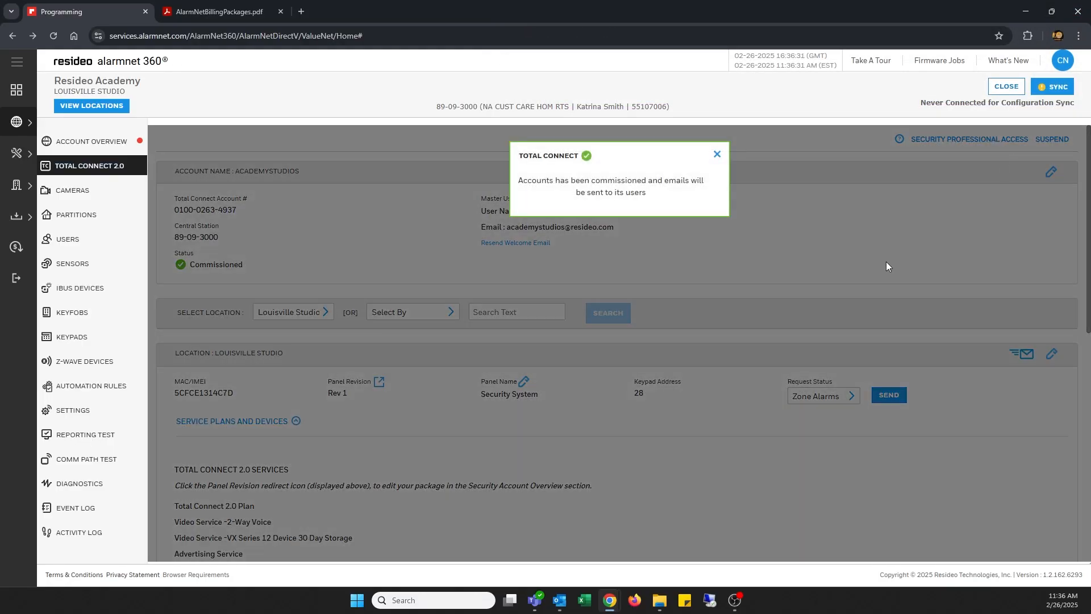
click(717, 154)
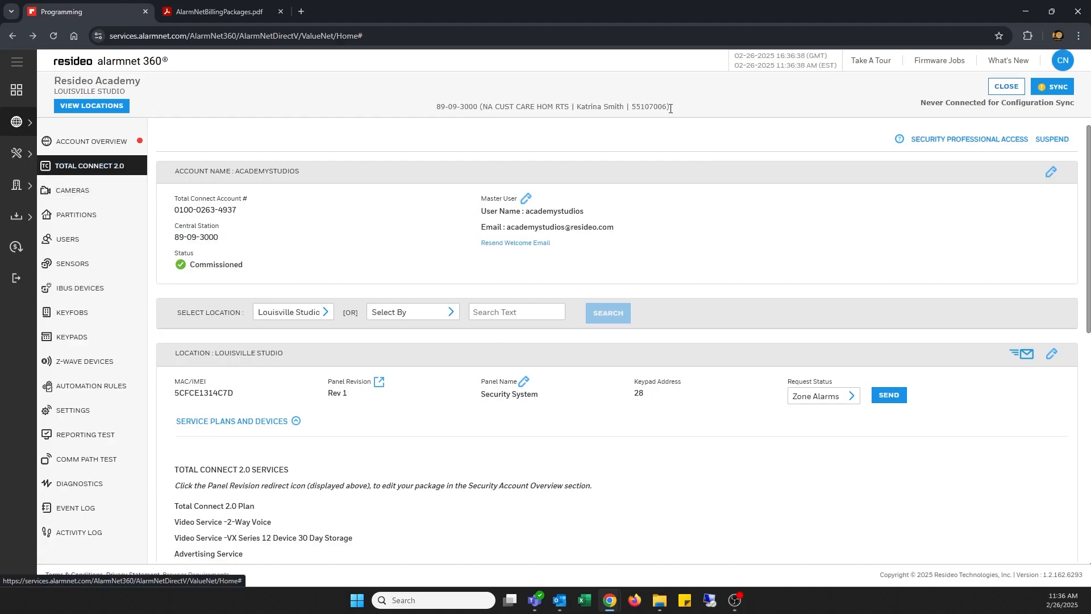
click(1006, 87)
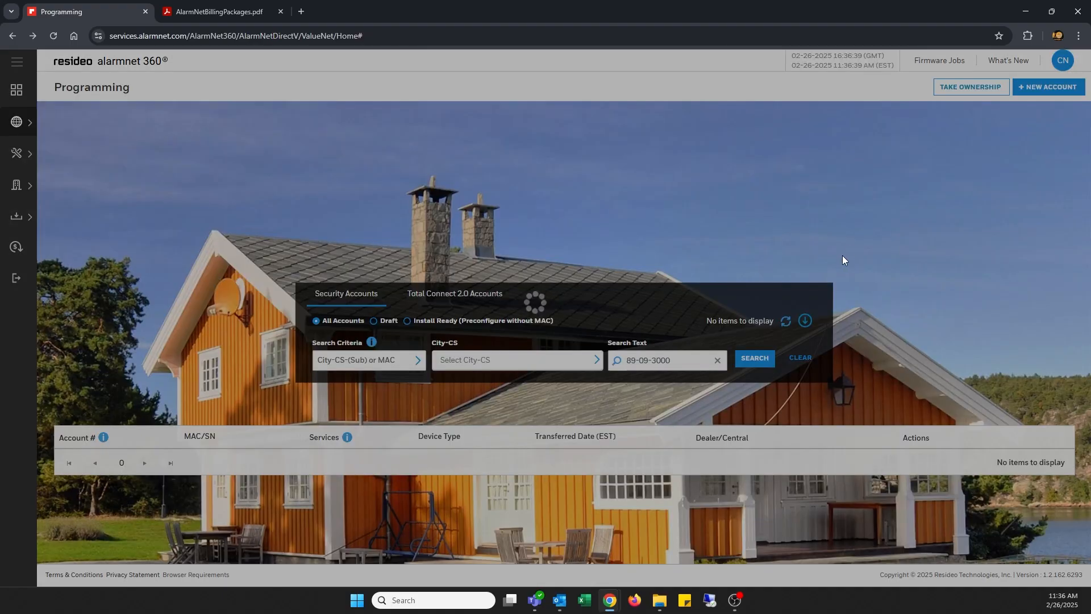